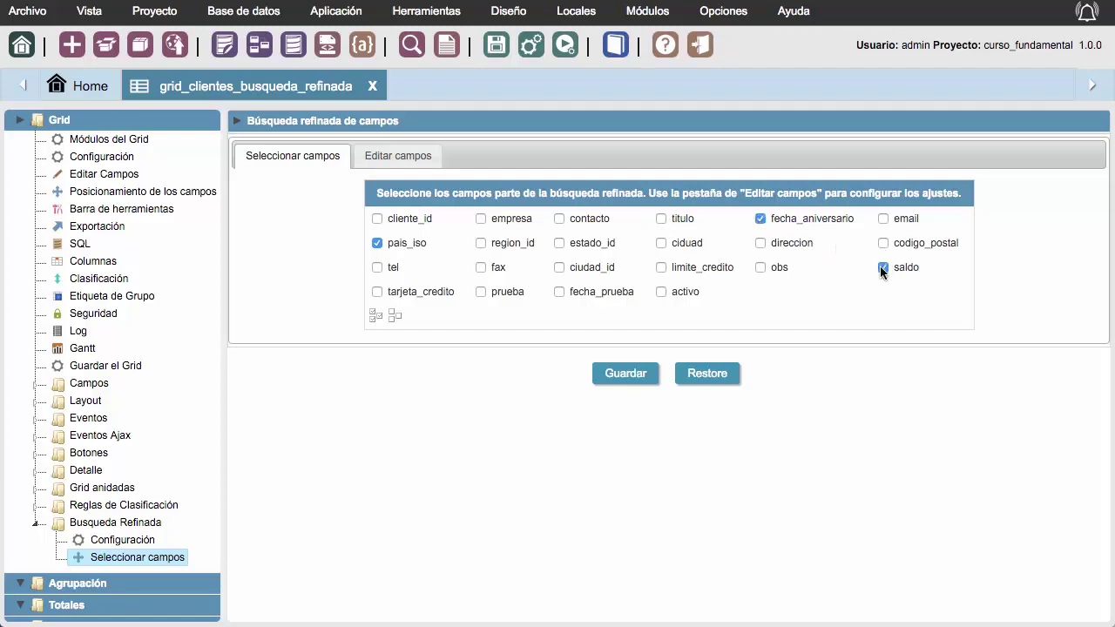
- Save pais_iso, fecha_aniversario and saldo as the refined-search fields, and move fecha_aniversario above pais_iso in the field settings
left_click(623, 377)
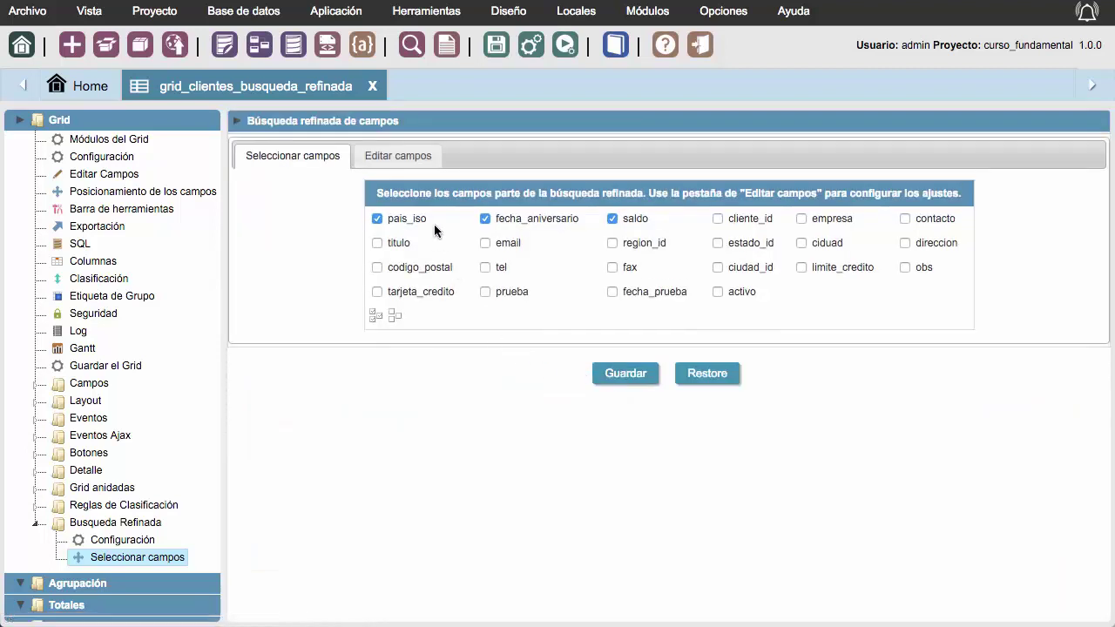
left_click(398, 156)
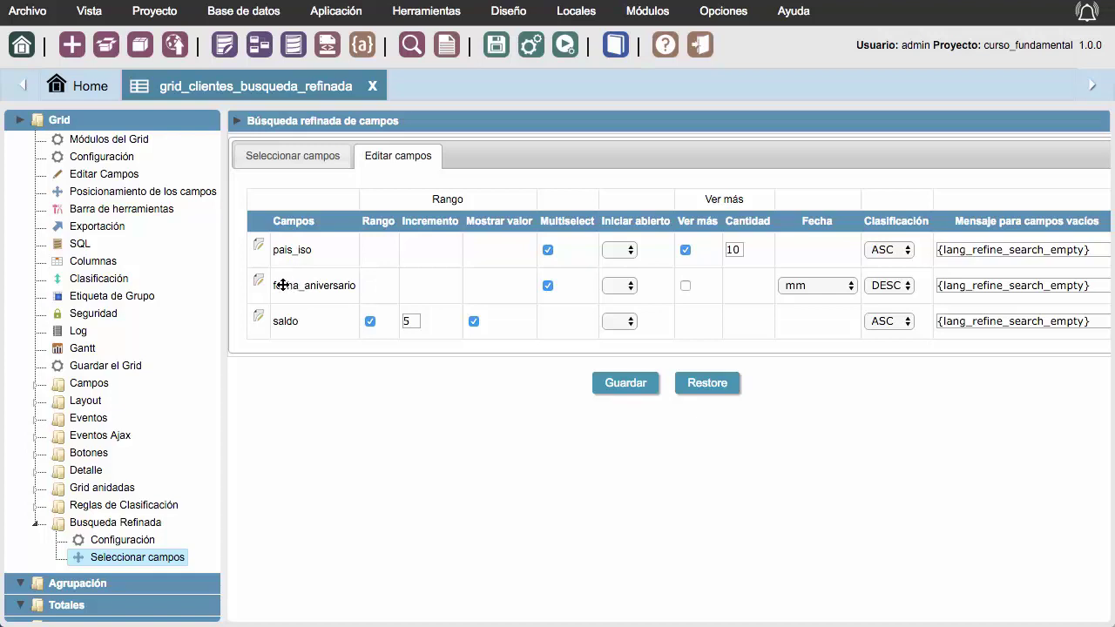
left_click_drag(280, 284, 270, 249)
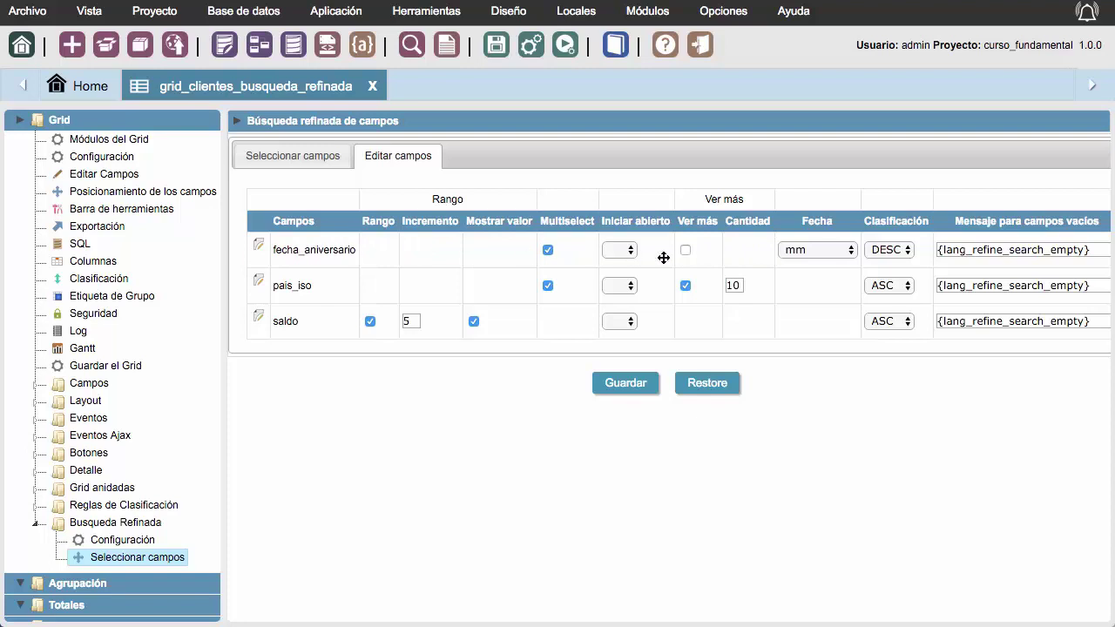
- Use the mm date format for fecha_aniversario, keep Ver más enabled for pais_iso, and save the refined-search settings
left_click(826, 253)
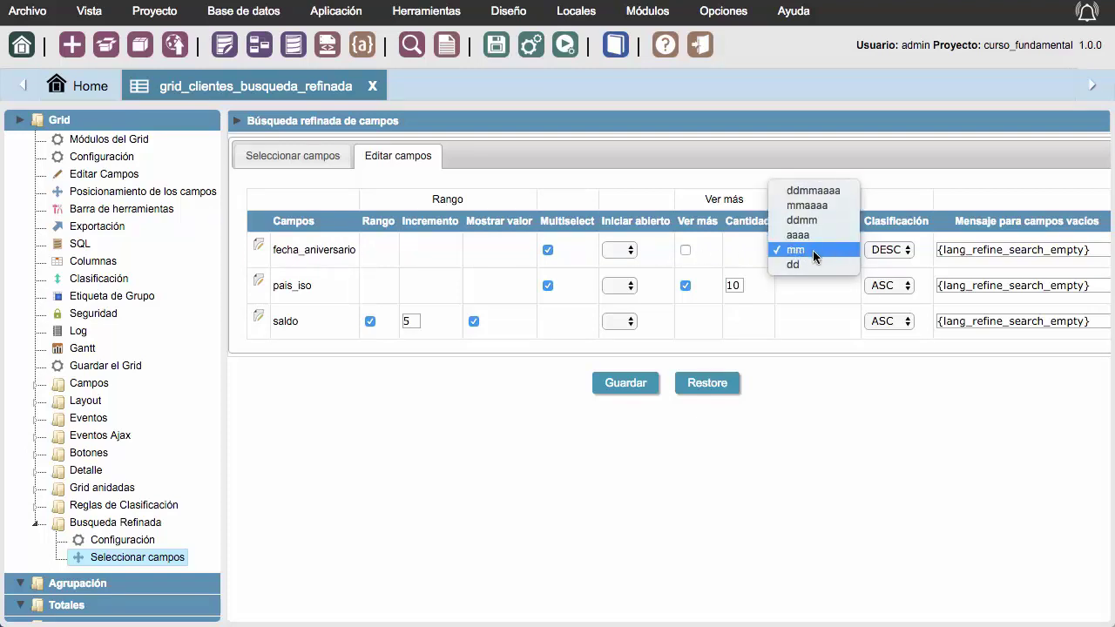
left_click(812, 250)
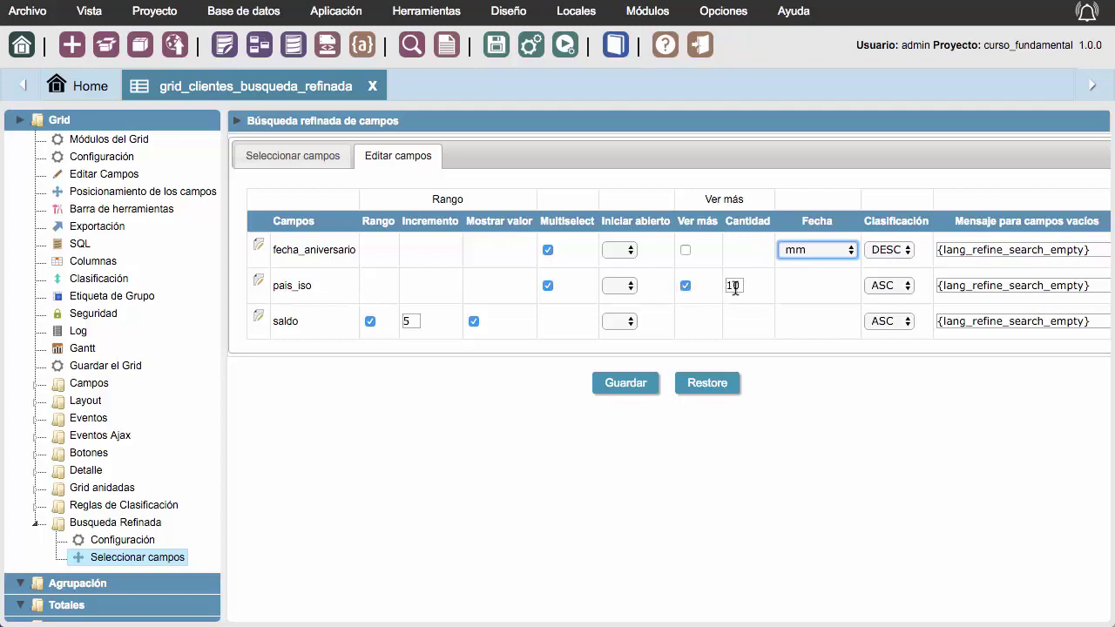
left_click(686, 286)
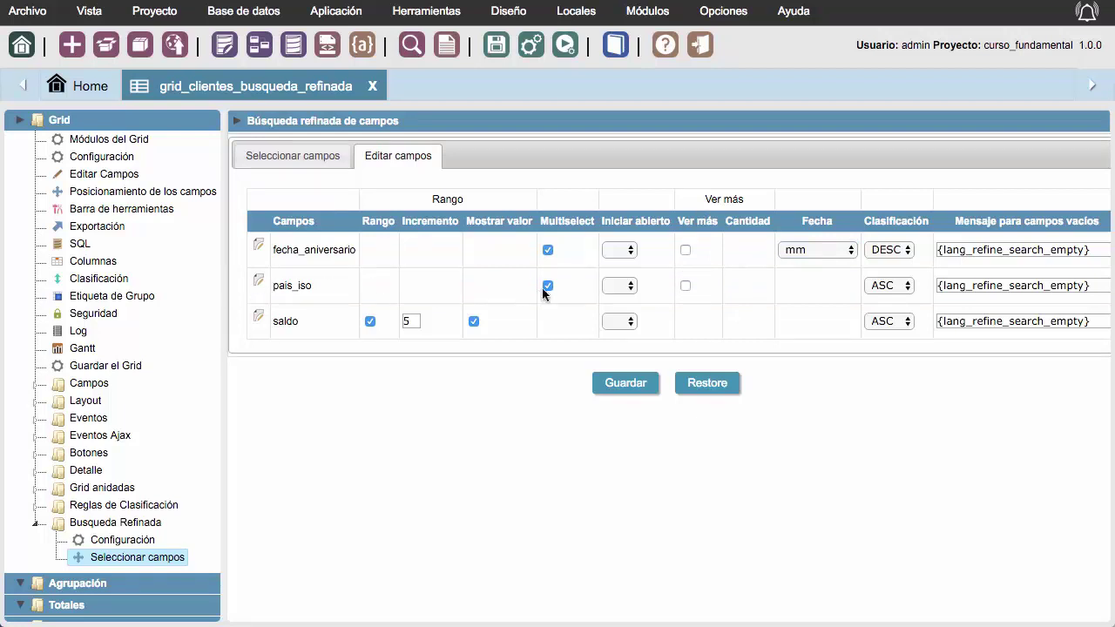
left_click(685, 286)
left_click(634, 384)
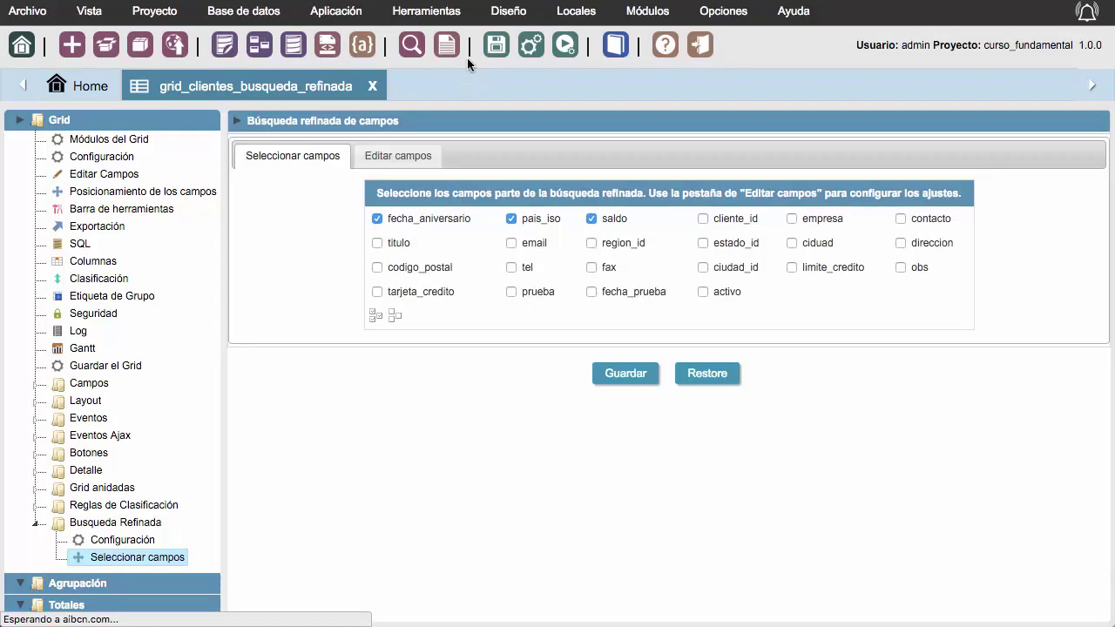
- Run the grid application and look through the refined-search filters beside the client list
left_click(563, 48)
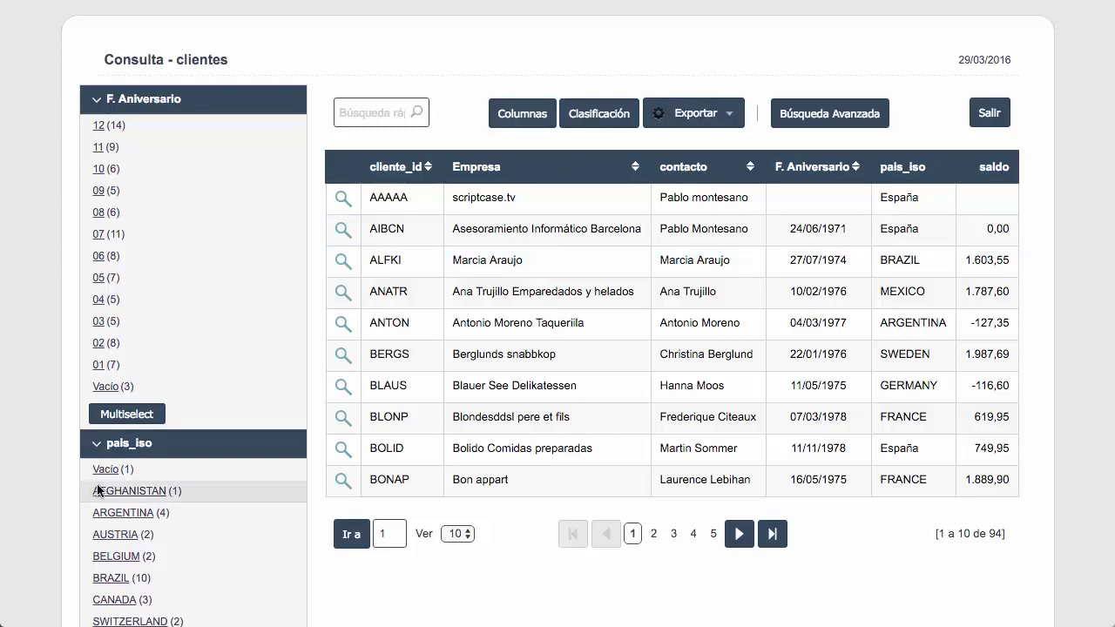
scroll(102, 489, "down", 2)
scroll(105, 488, "down", 3)
scroll(75, 485, "up", 4)
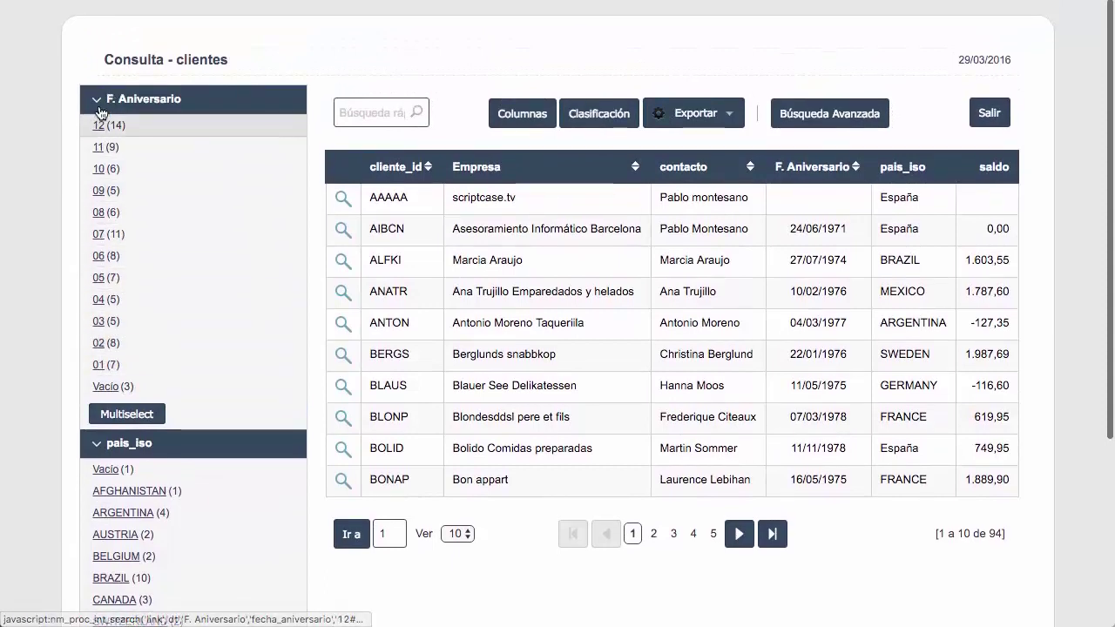
- Filter the clients by anniversary month 09 and remove that filter again
left_click(98, 191)
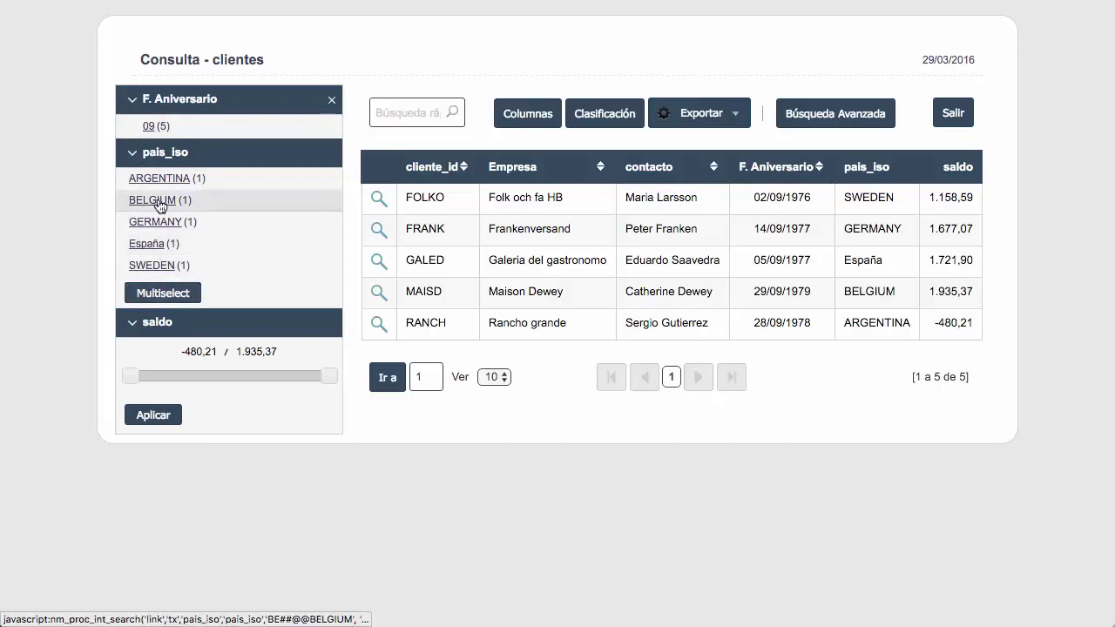
left_click(331, 101)
- Expand the pais_iso filter to all countries and look through the complete list
scroll(225, 358, "down", 3)
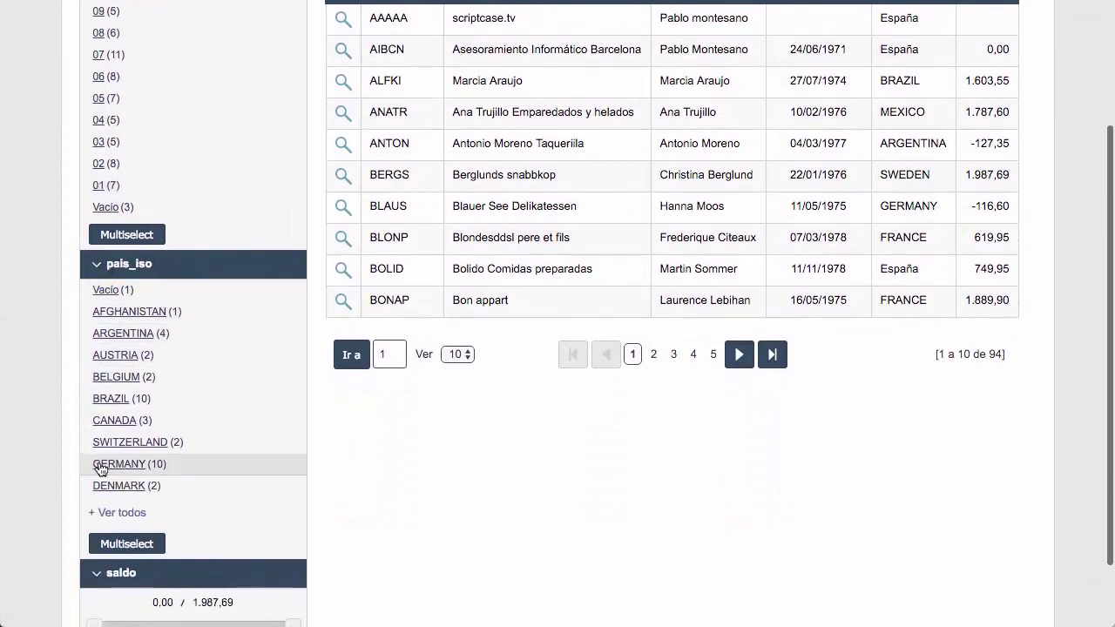
left_click(125, 512)
scroll(198, 497, "down", 5)
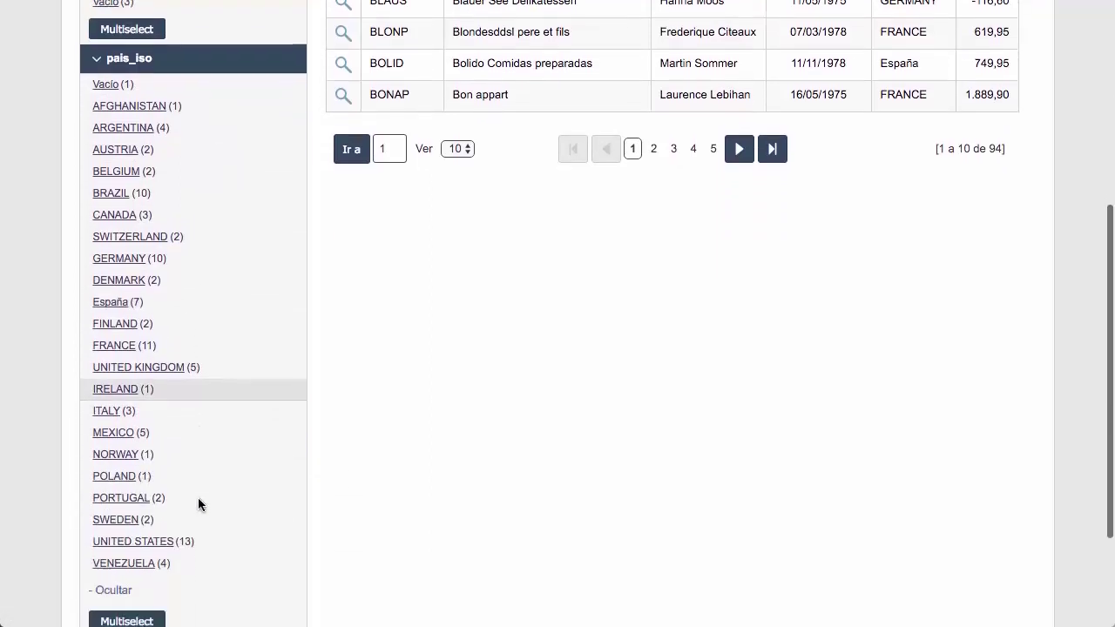
scroll(198, 498, "up", 1)
scroll(198, 497, "down", 2)
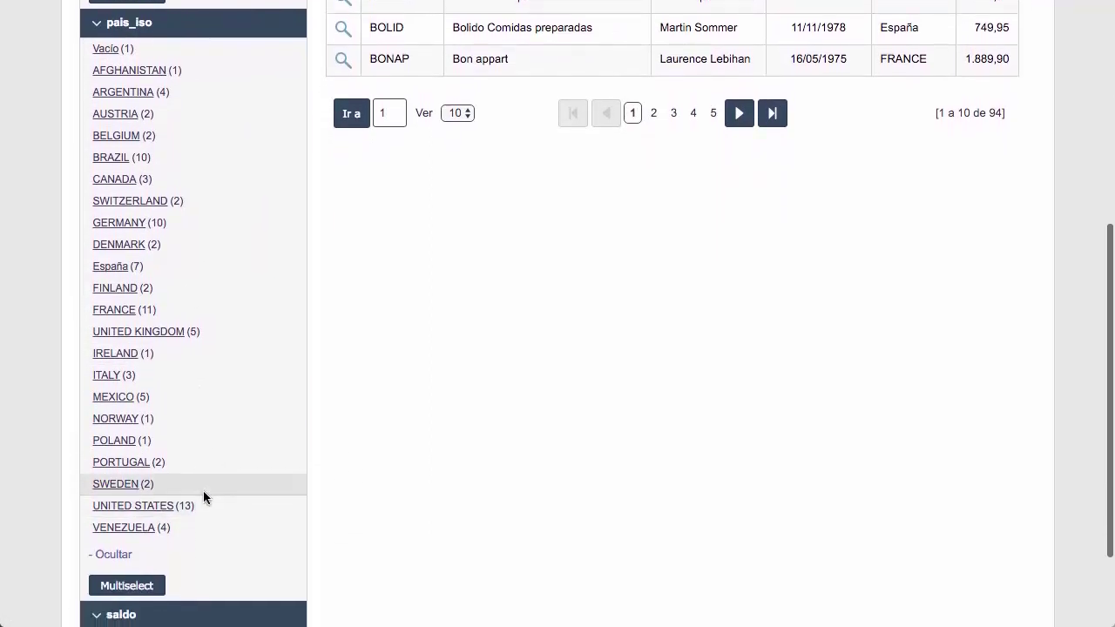
scroll(203, 491, "down", 2)
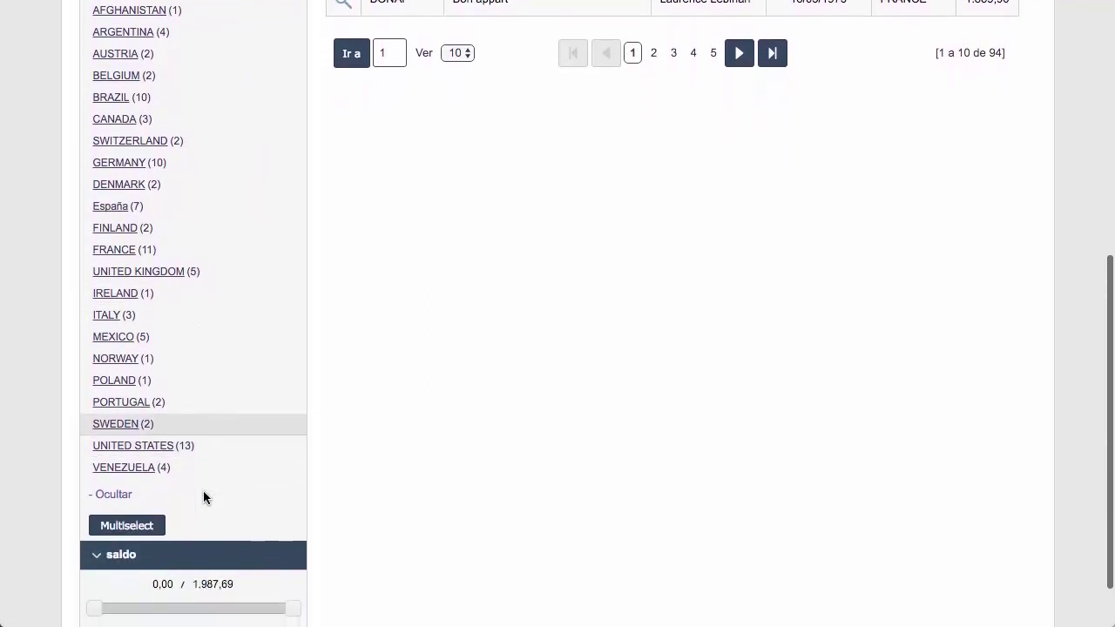
- Filter the clients by several countries at once, choosing only ARGENTINA, BELGIUM and CANADA in the pais_iso filter
left_click(149, 526)
scroll(232, 443, "up", 4)
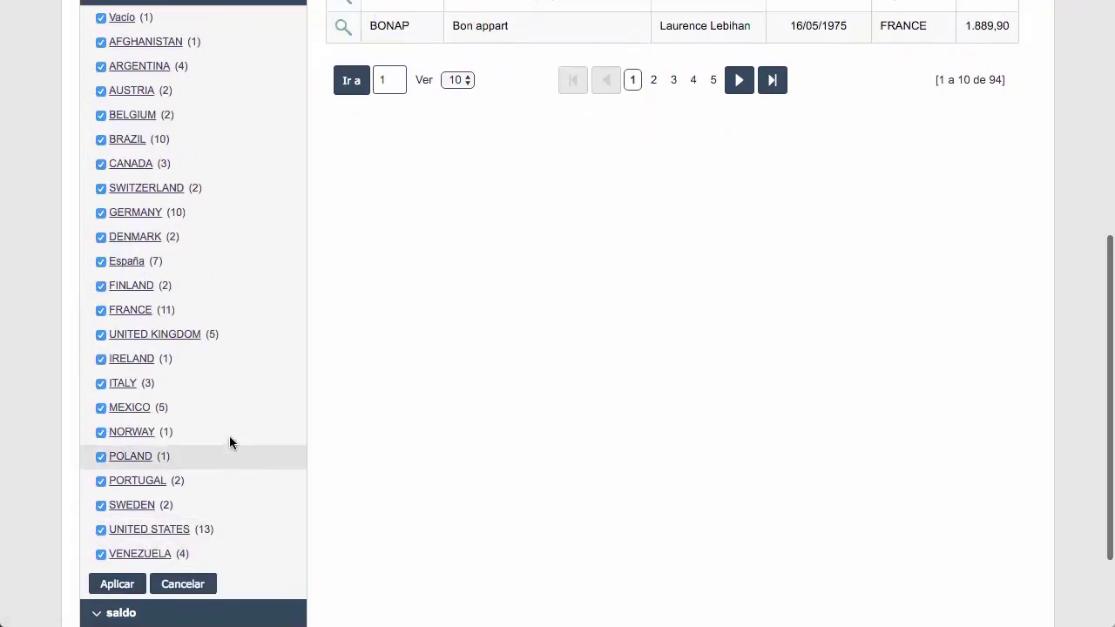
left_click(113, 162)
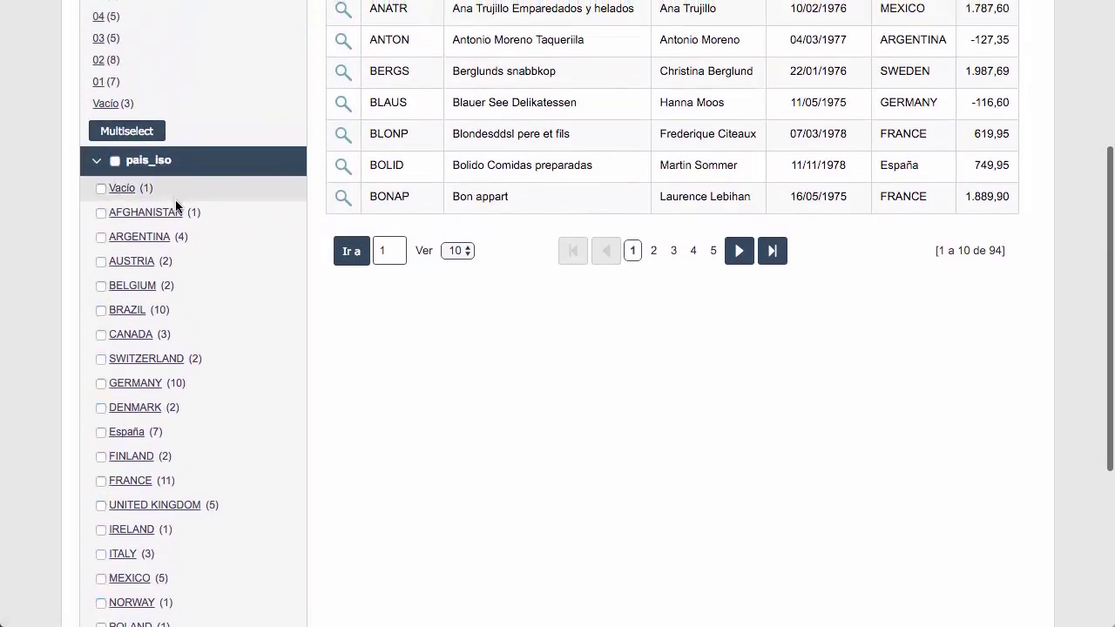
left_click(101, 236)
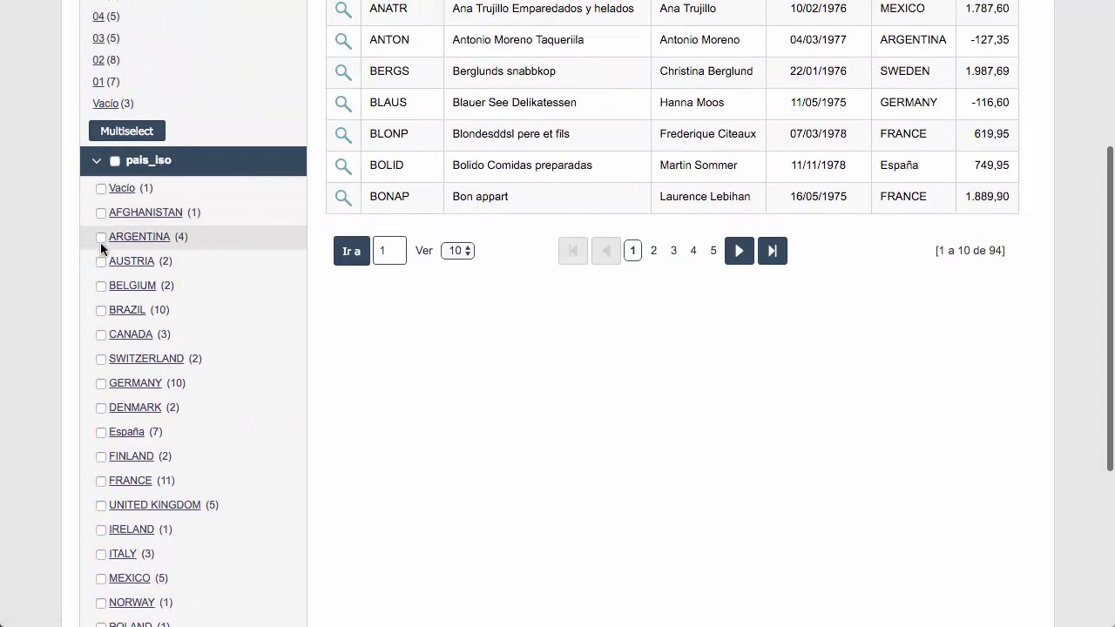
left_click(101, 287)
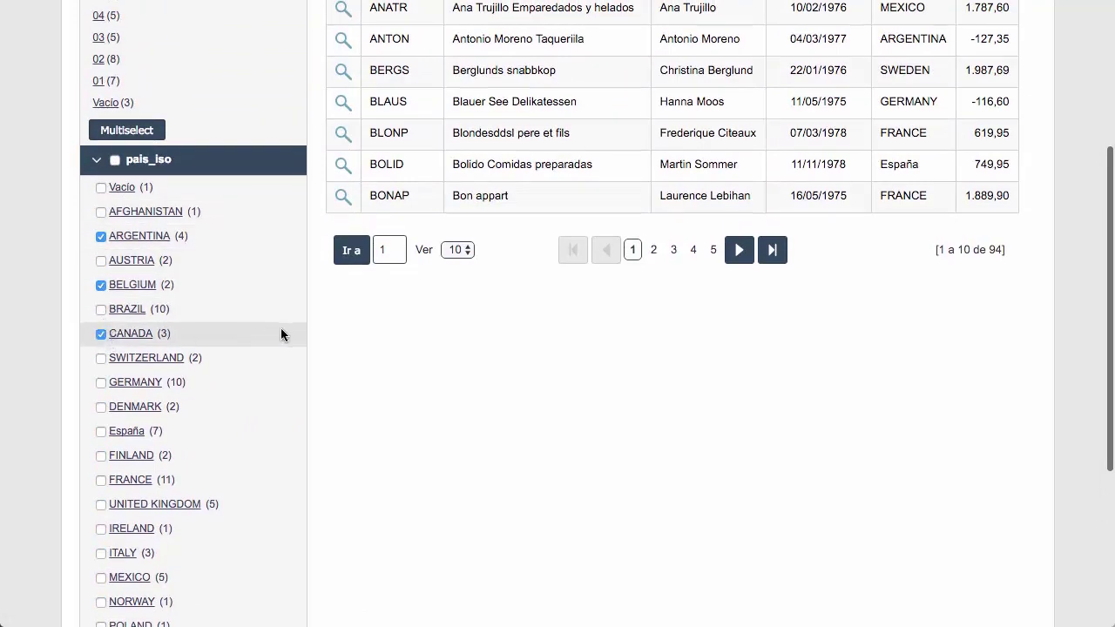
scroll(280, 329, "down", 3)
scroll(261, 361, "down", 1)
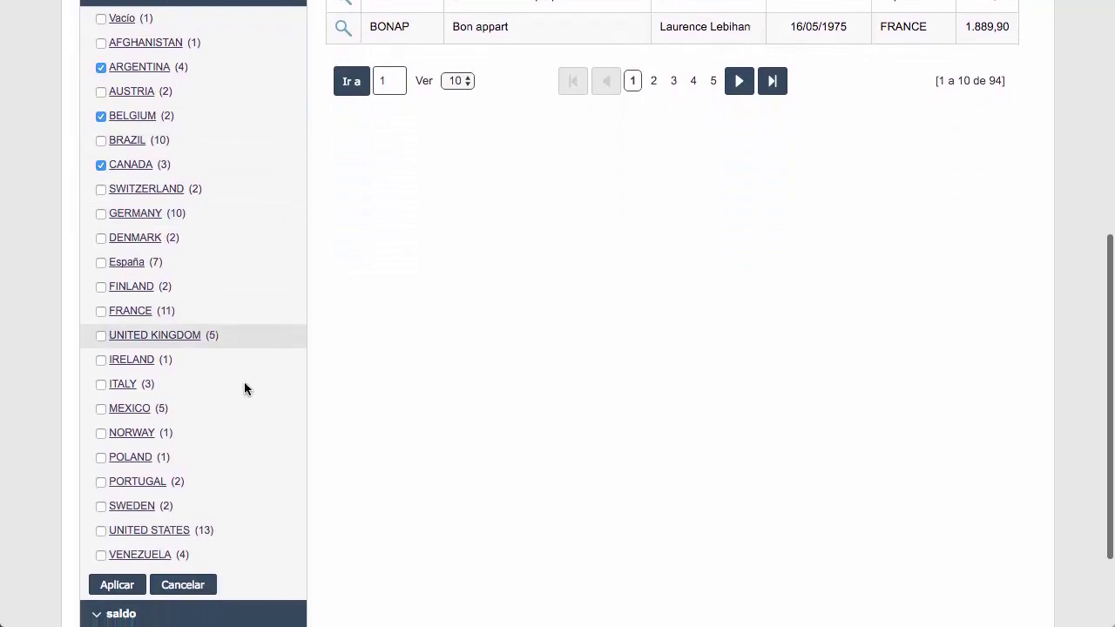
left_click(120, 584)
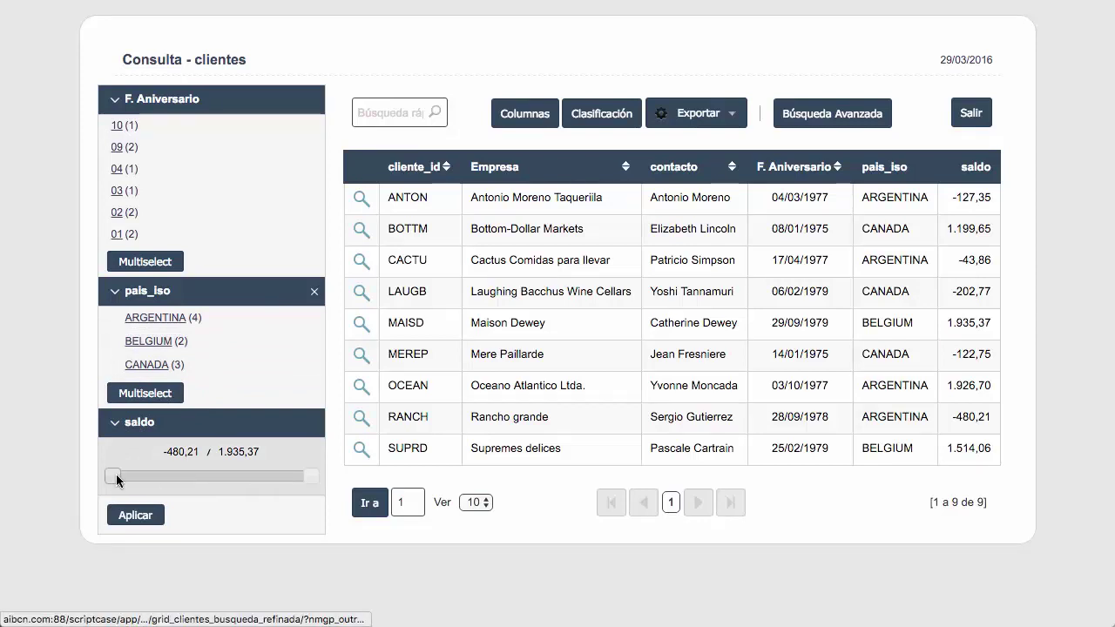
- Limit the saldo range to 4,79 through 1.224,79 and apply it to the country-filtered clients
left_click_drag(114, 474, 146, 475)
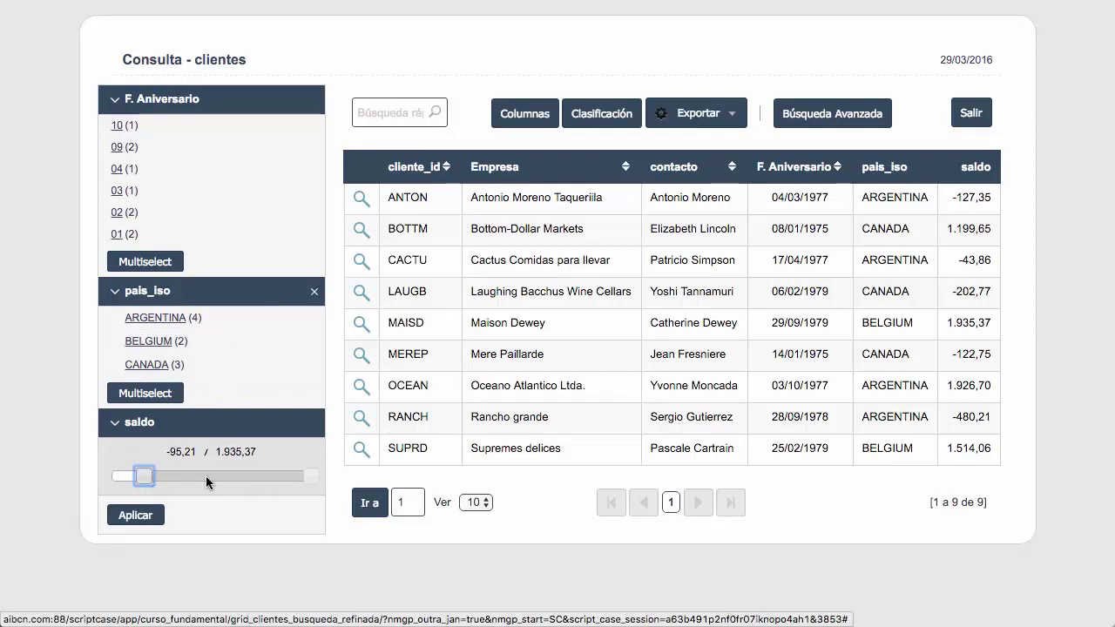
left_click_drag(306, 473, 248, 476)
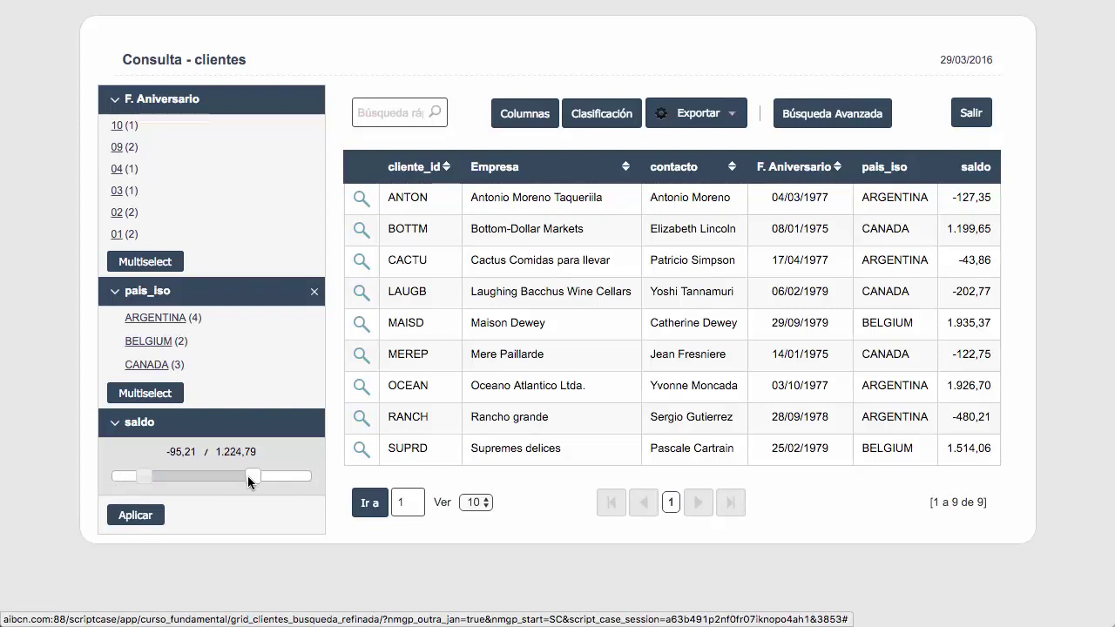
left_click_drag(139, 477, 153, 476)
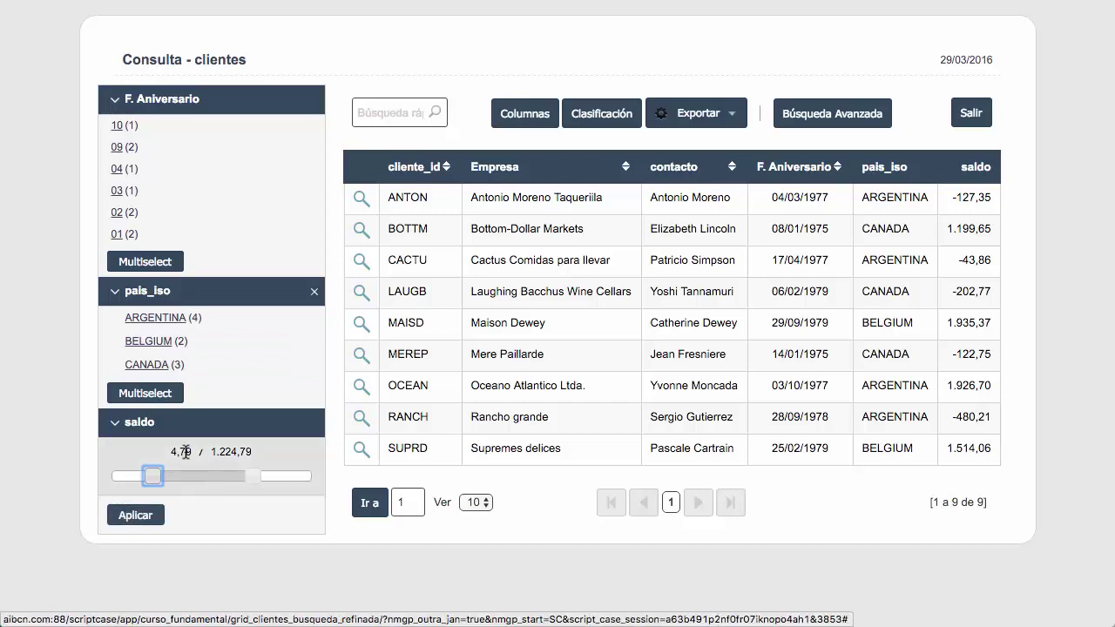
left_click(152, 516)
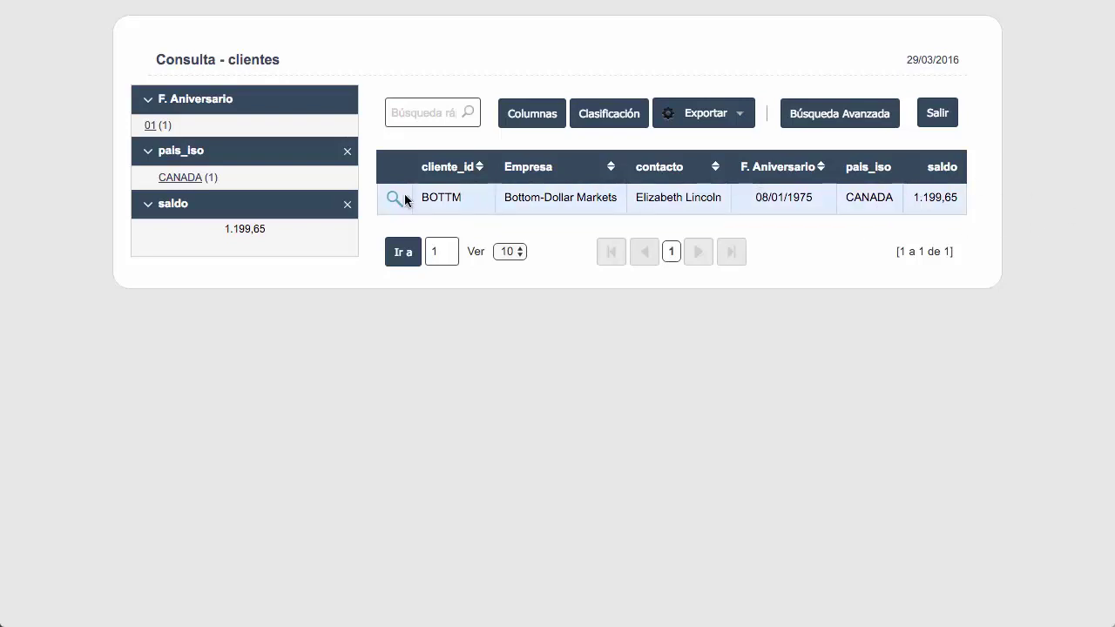
- Remove the saldo and pais_iso filters and look over the full client list and its filters
left_click(345, 206)
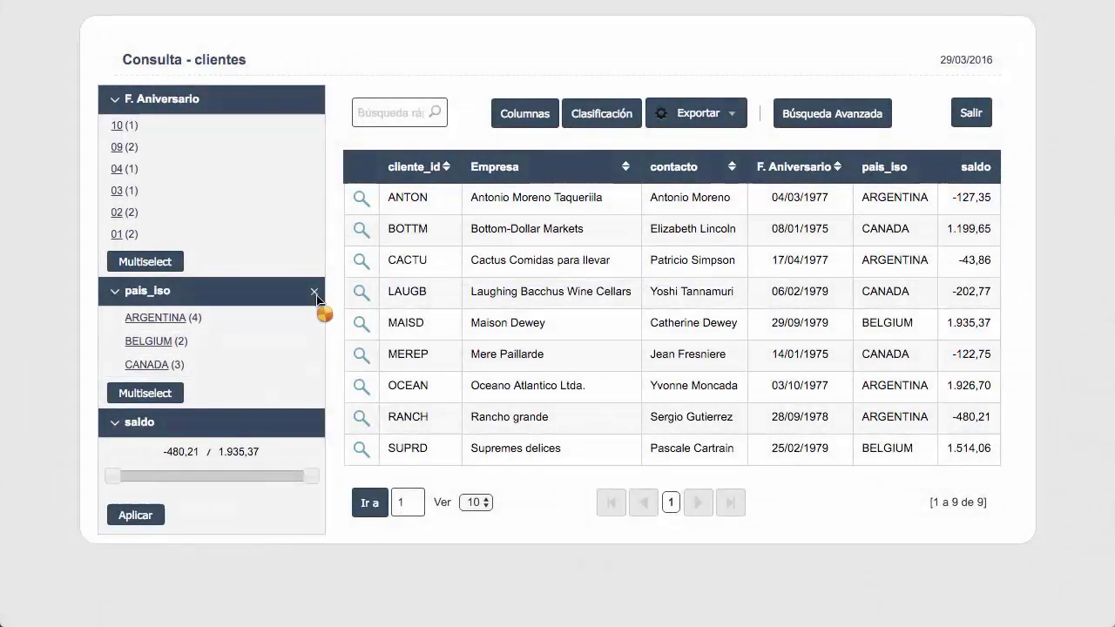
left_click(314, 294)
scroll(250, 403, "down", 5)
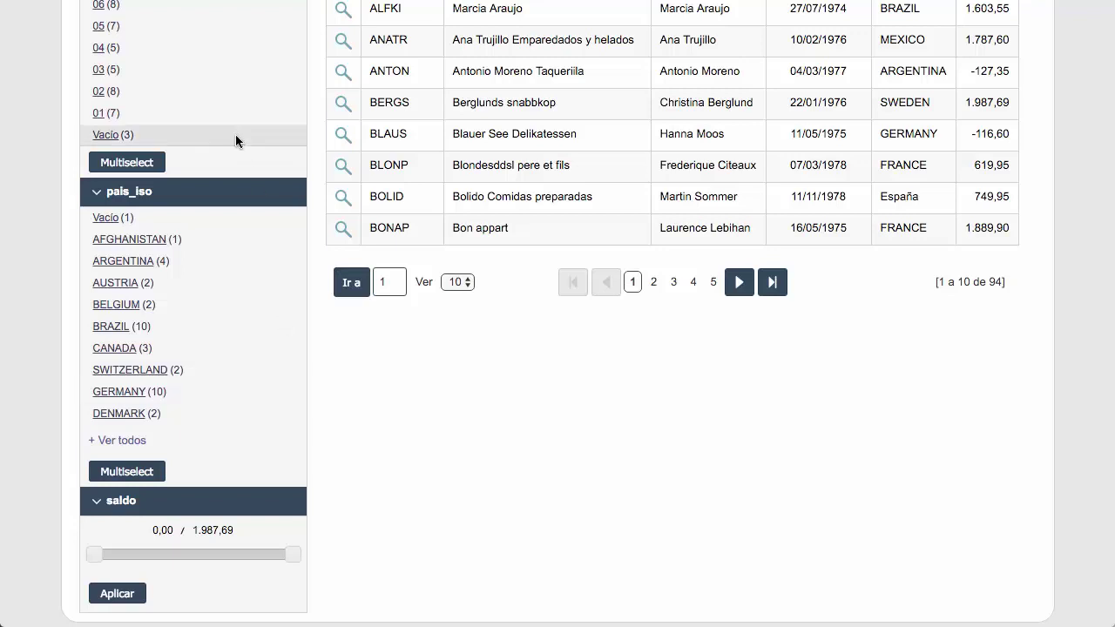
scroll(235, 134, "up", 4)
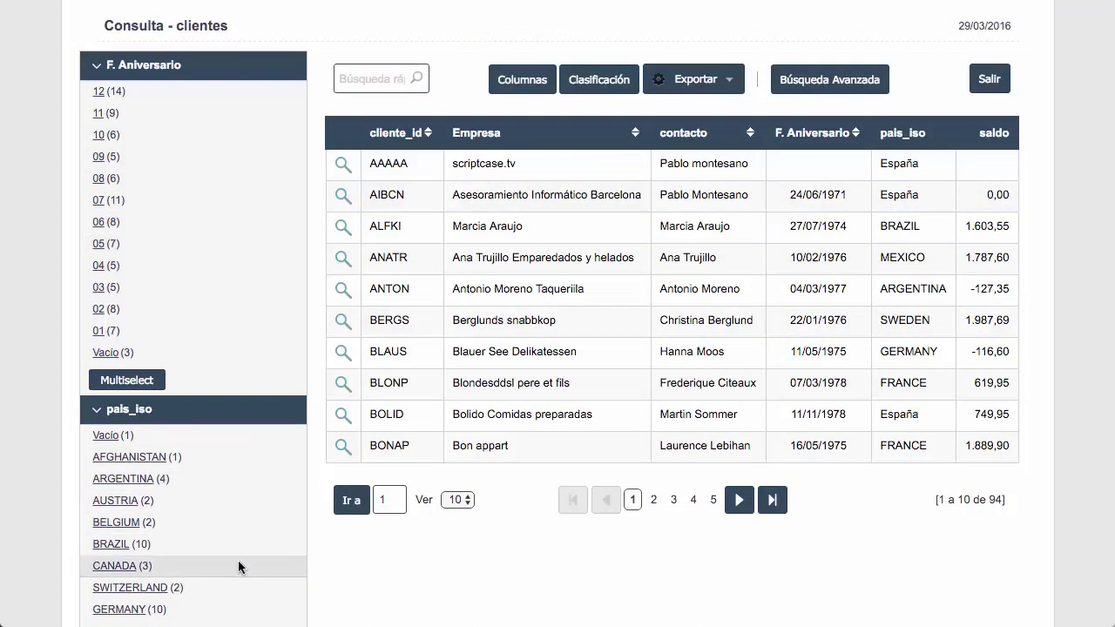
scroll(237, 560, "up", 1)
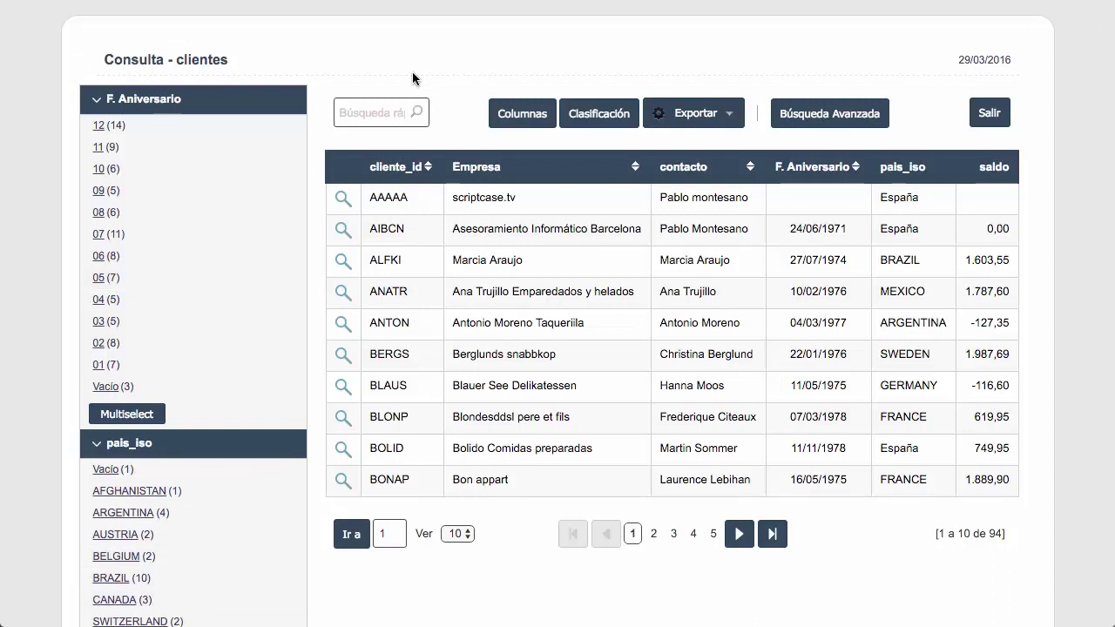
- Run a quick search for "BL" in the client grid
left_click(387, 114)
type("BL")
key("Return")
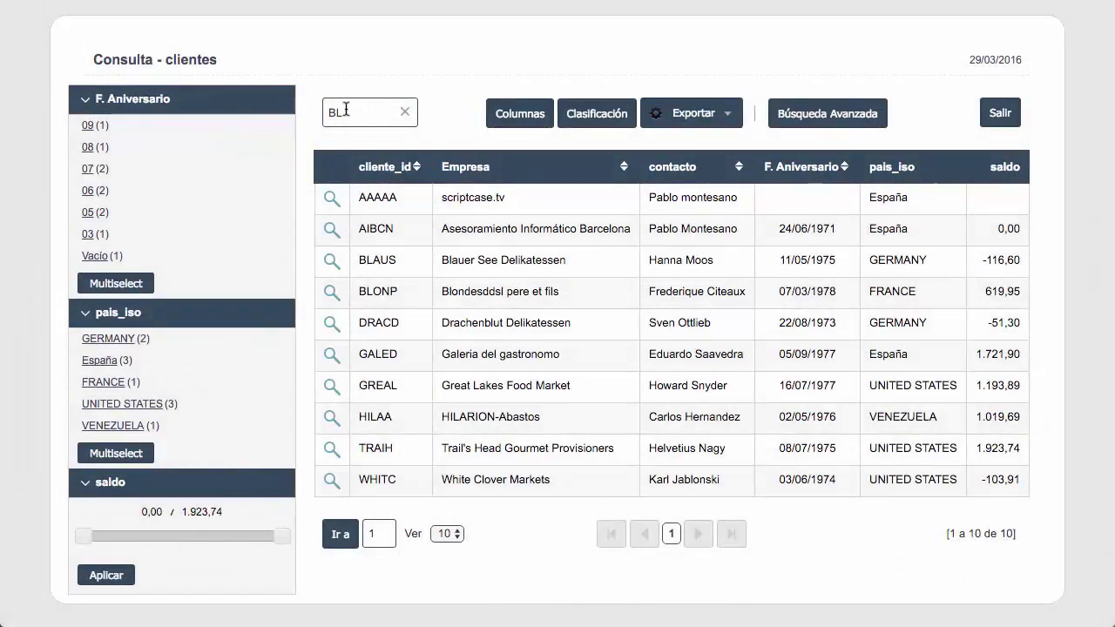